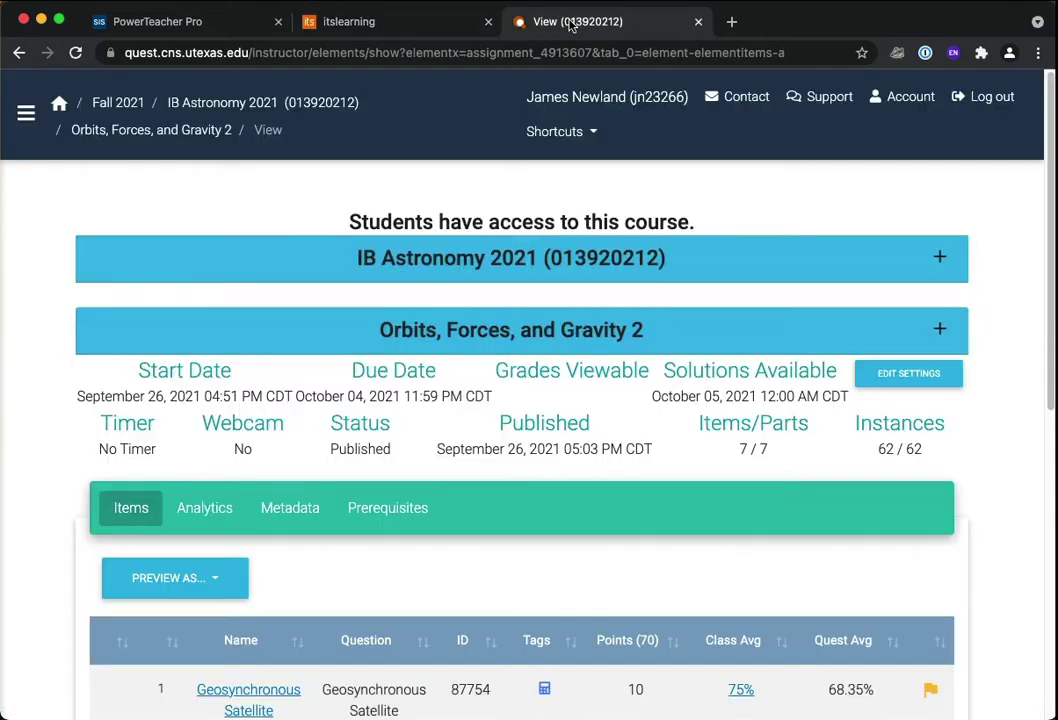
pyautogui.click(552, 22)
pyautogui.click(420, 27)
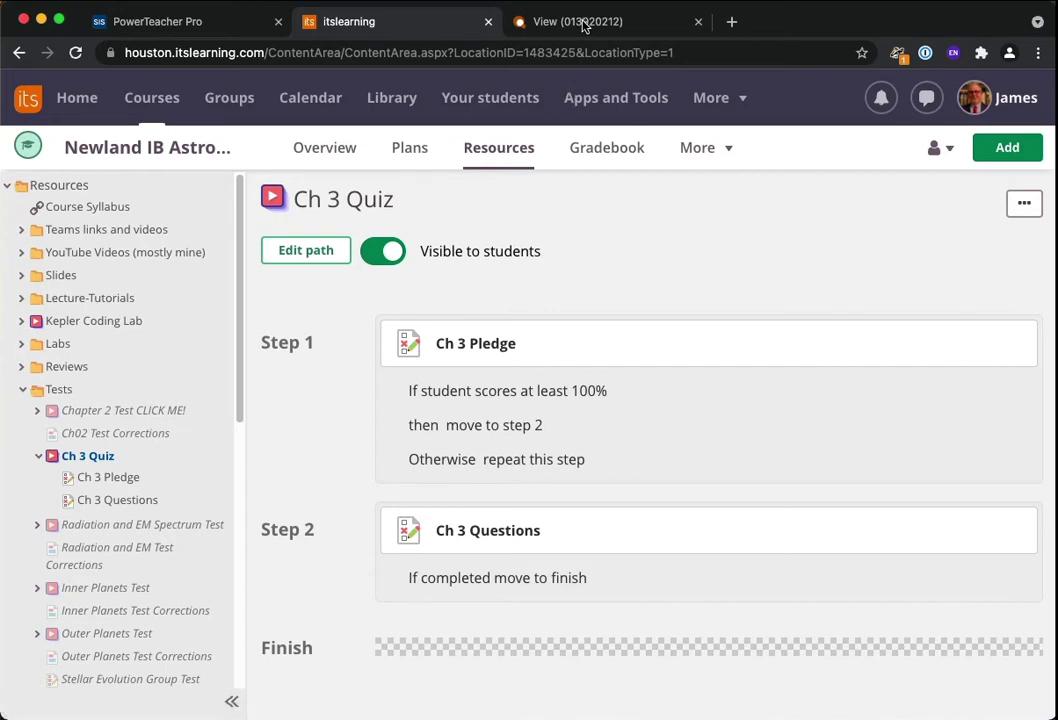
pyautogui.click(584, 26)
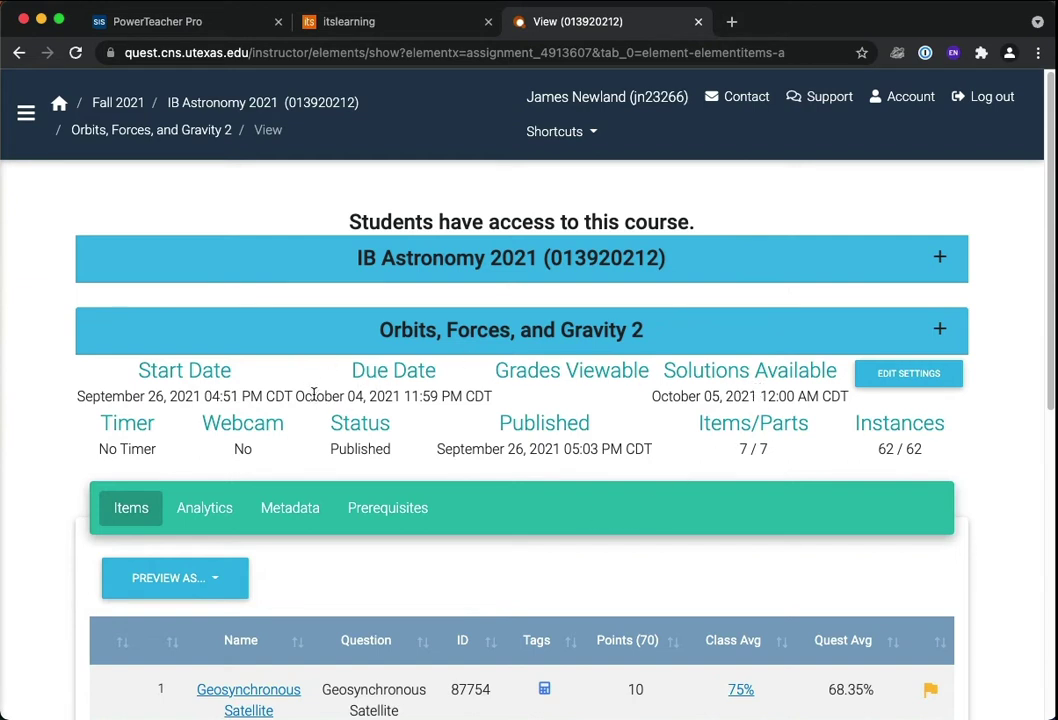
pyautogui.moveTo(298, 396); pyautogui.dragTo(394, 396)
pyautogui.click(394, 387)
pyautogui.click(341, 22)
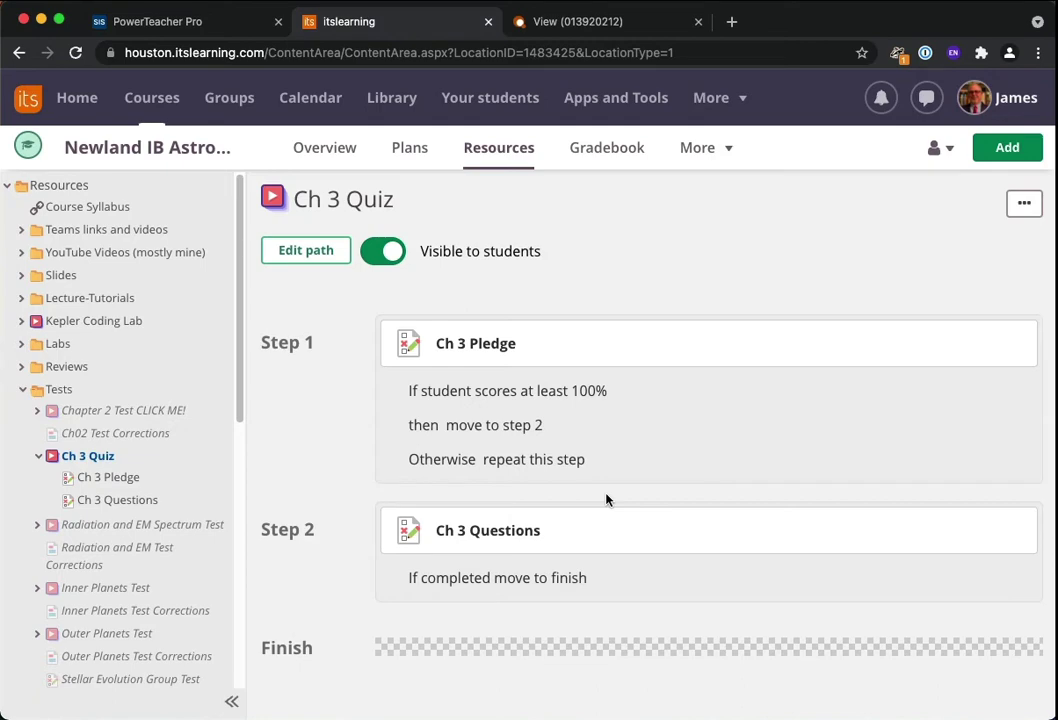
pyautogui.click(585, 24)
# - Generate a PDF preview of the Orbits, Forces, and Gravity 2 questions and scroll through it
pyautogui.click(175, 578)
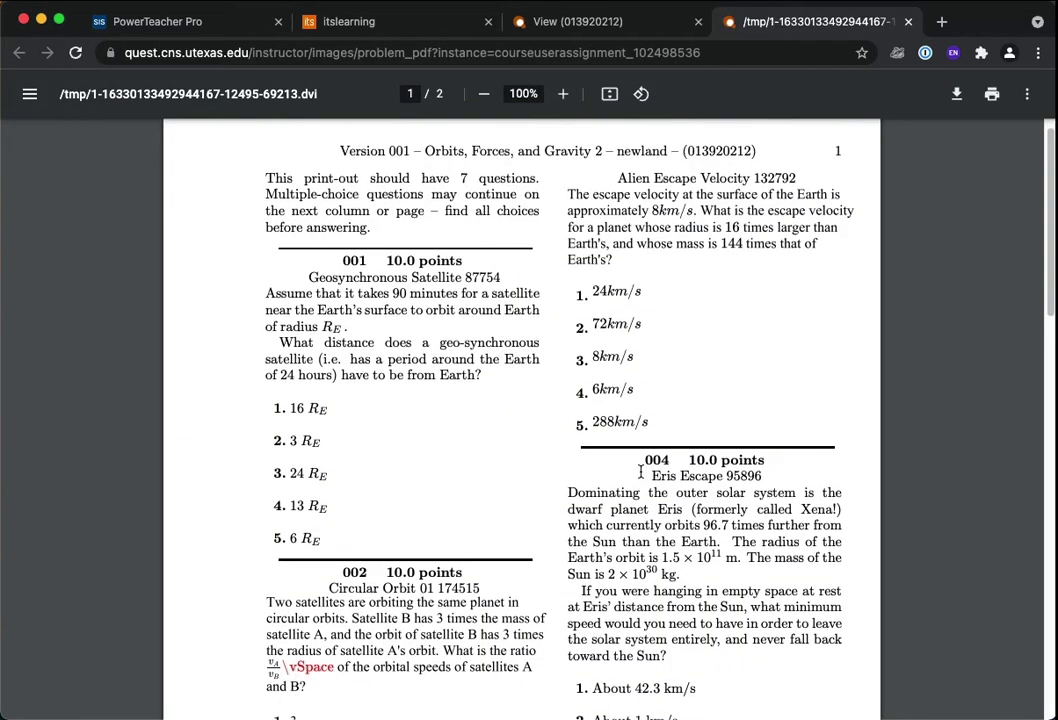
pyautogui.scroll(-1, 640, 472)
pyautogui.scroll(-3, 640, 472)
pyautogui.scroll(-13, 503, 543)
pyautogui.scroll(17, 504, 543)
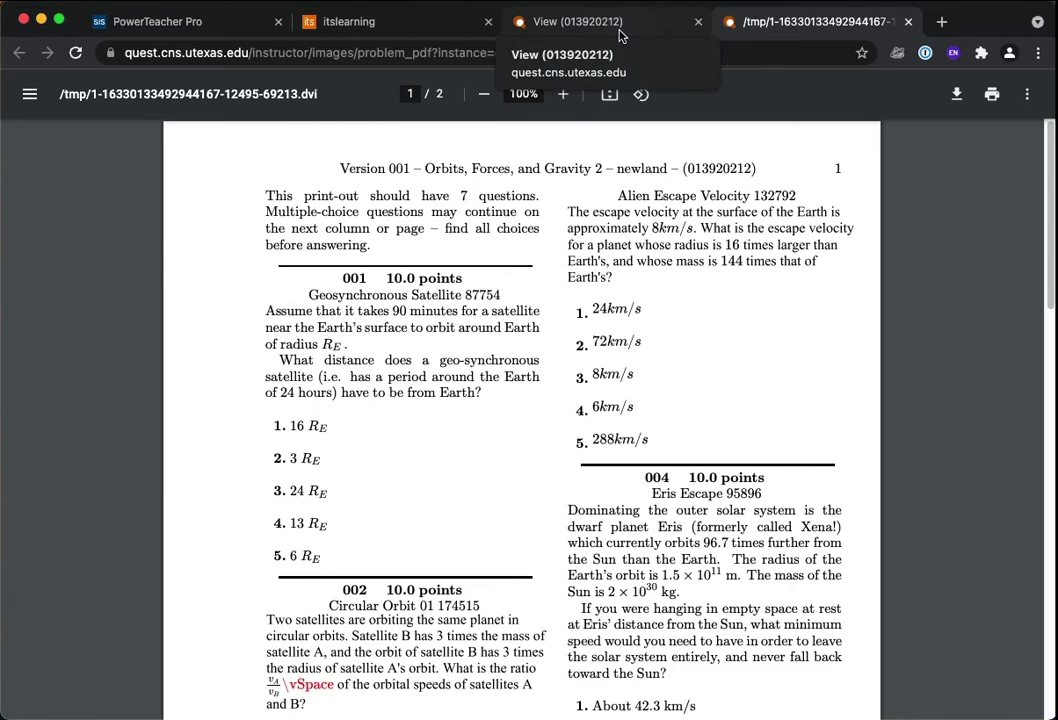
# - Switch back to the itslearning Ch 3 Quiz learning path and open the Ch 3 Pledge test
pyautogui.click(425, 30)
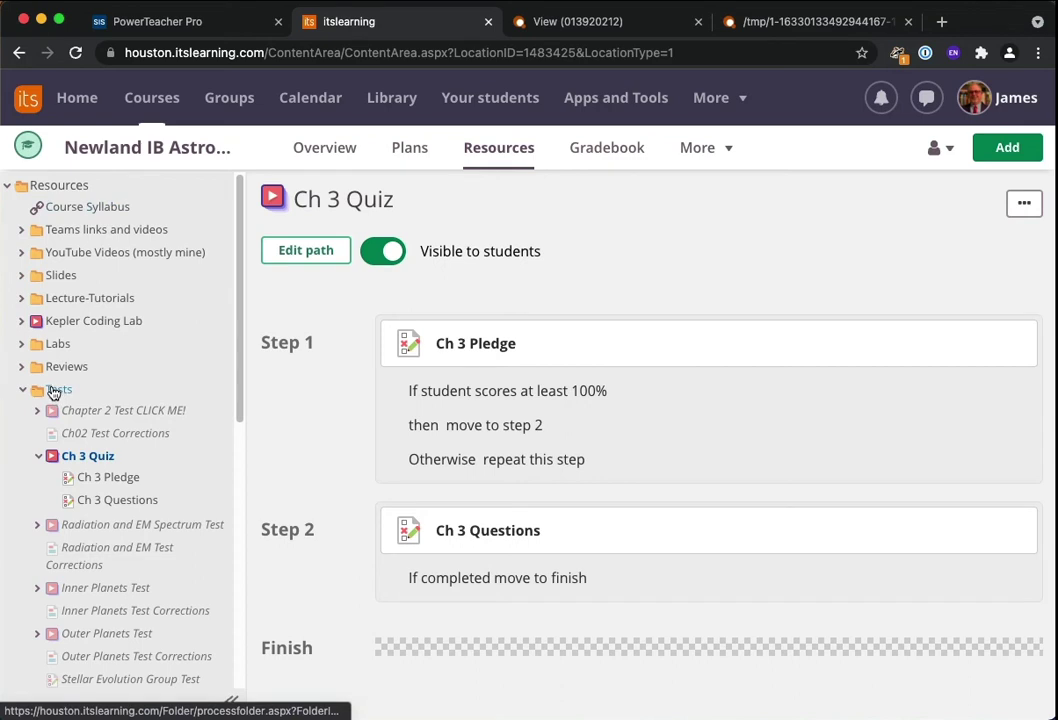
pyautogui.moveTo(243, 374)
pyautogui.mouseDown()
pyautogui.moveTo(242, 386)
pyautogui.moveTo(241, 374)
pyautogui.mouseUp()
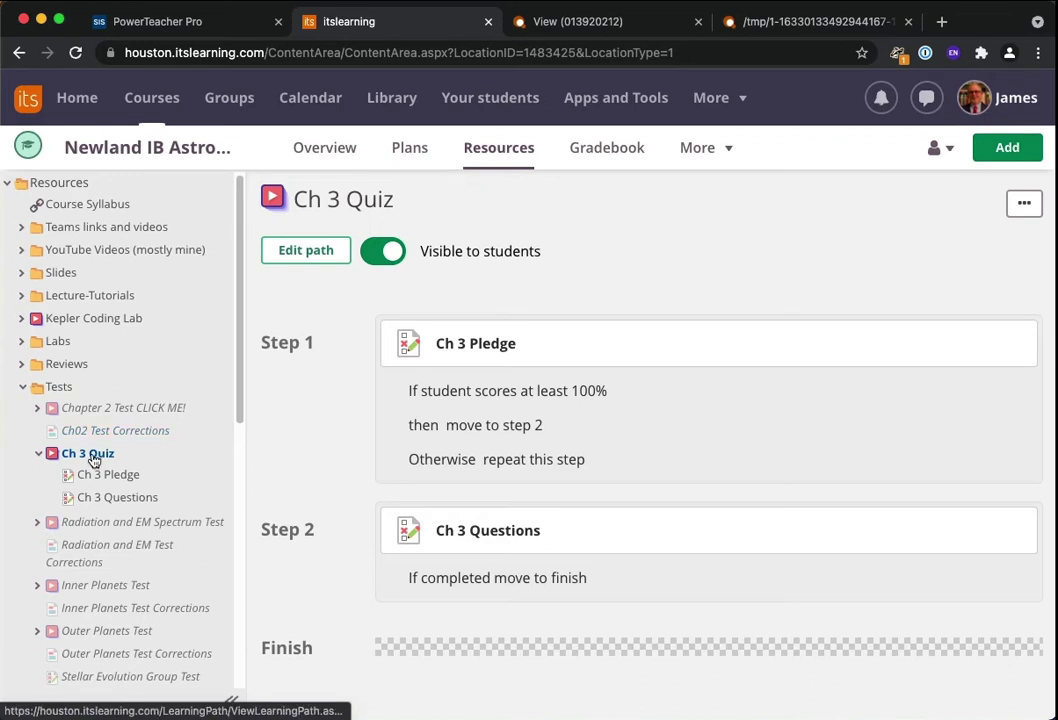
pyautogui.click(508, 345)
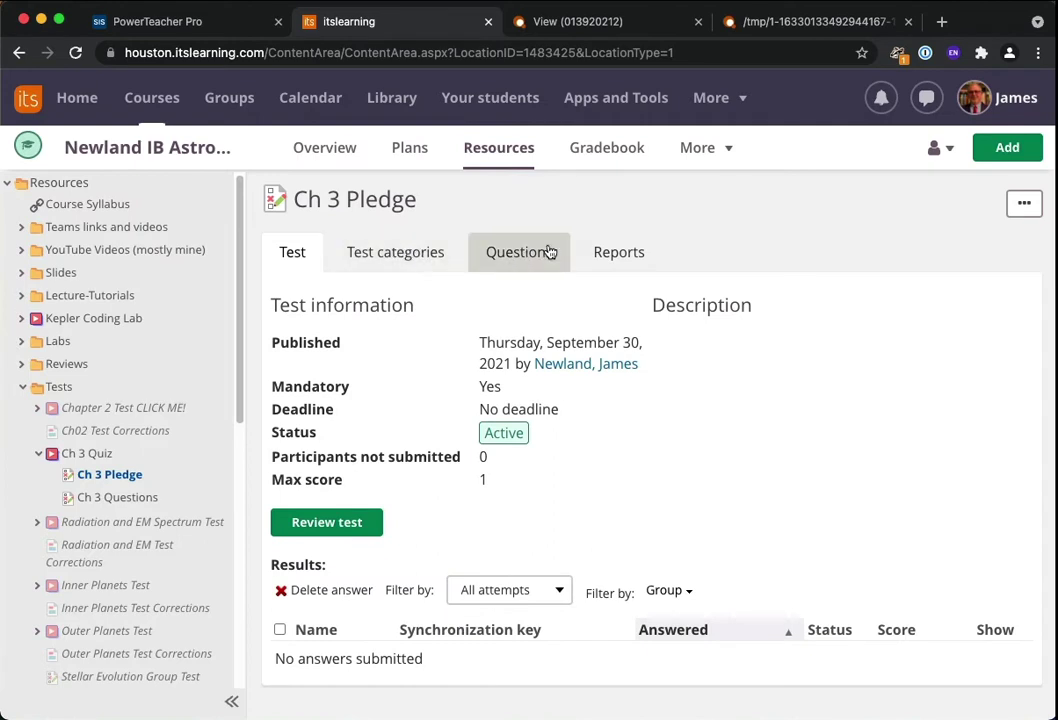
# - Open the Ch 3 Pledge's single either/or honesty question on the Edit either/or question page
pyautogui.click(542, 254)
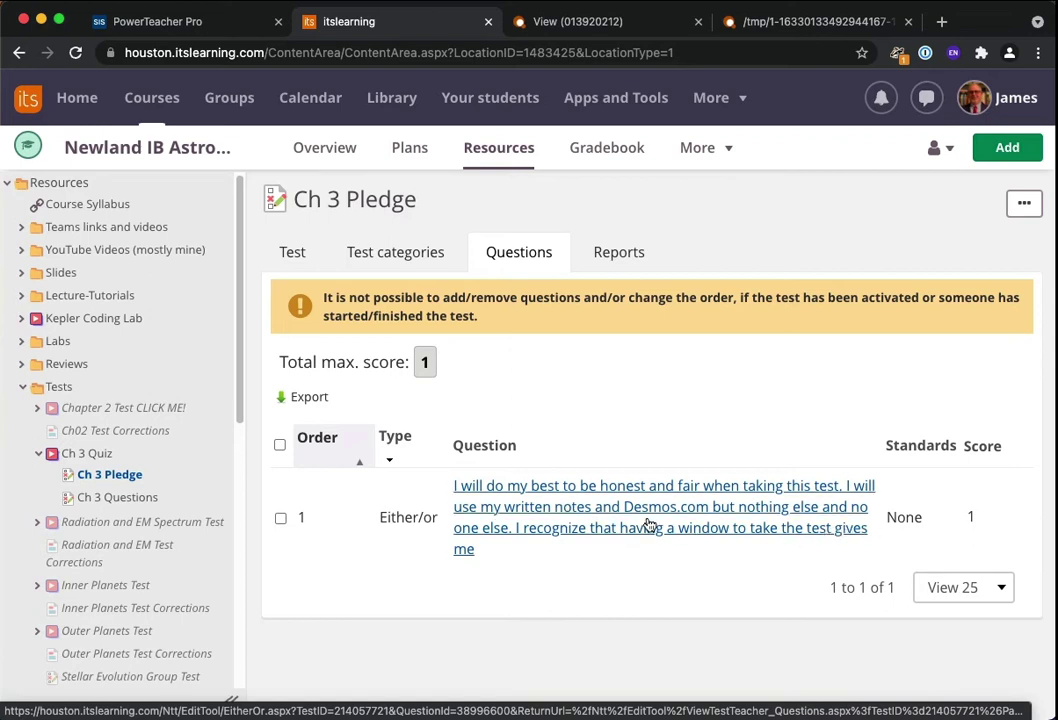
pyautogui.click(697, 532)
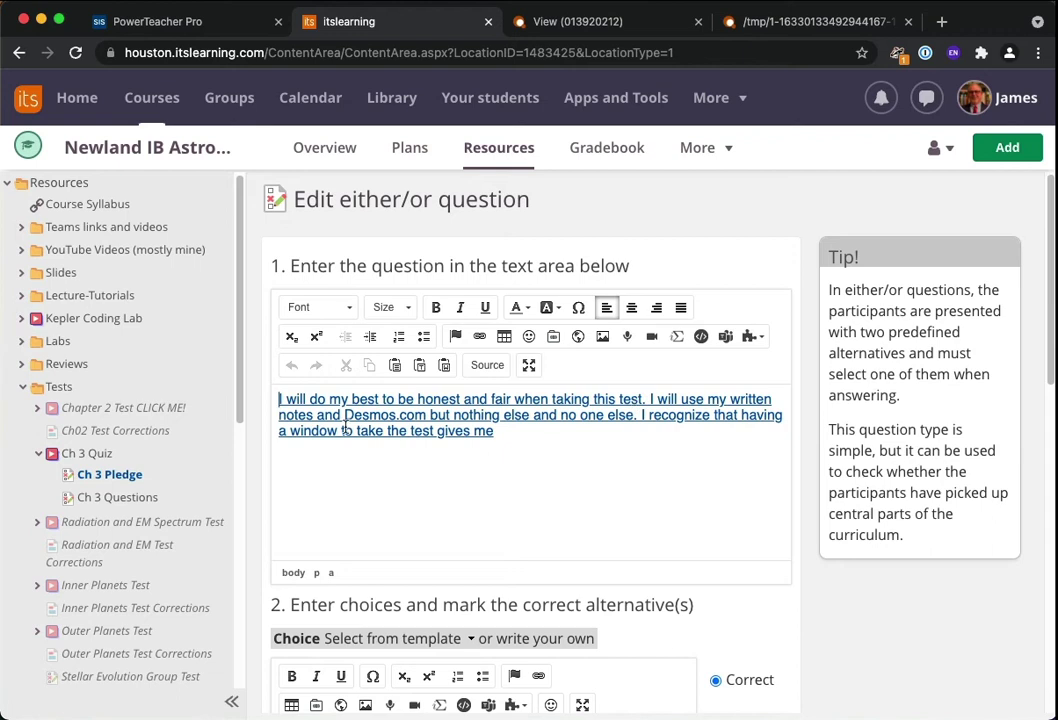
# - Replace 'but nothing else and no one else' with 'and my classmates, but will still be open and clear about my work completion'
pyautogui.doubleClick(441, 414)
pyautogui.moveTo(460, 414); pyautogui.dragTo(628, 412)
pyautogui.write('and my ')
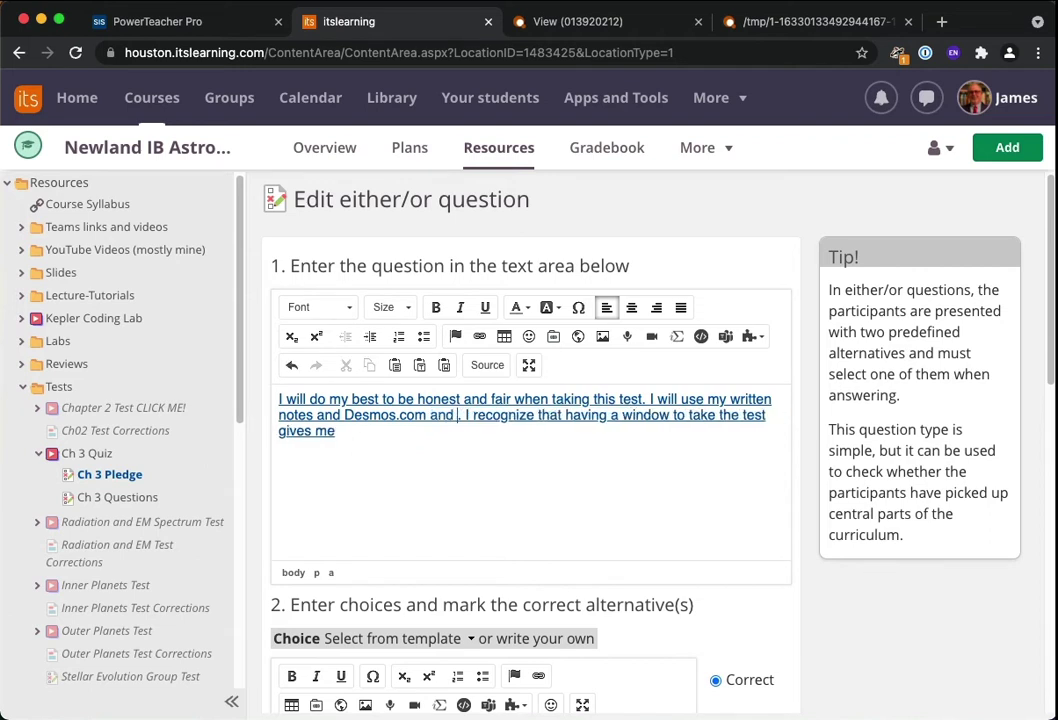
pyautogui.write('class')
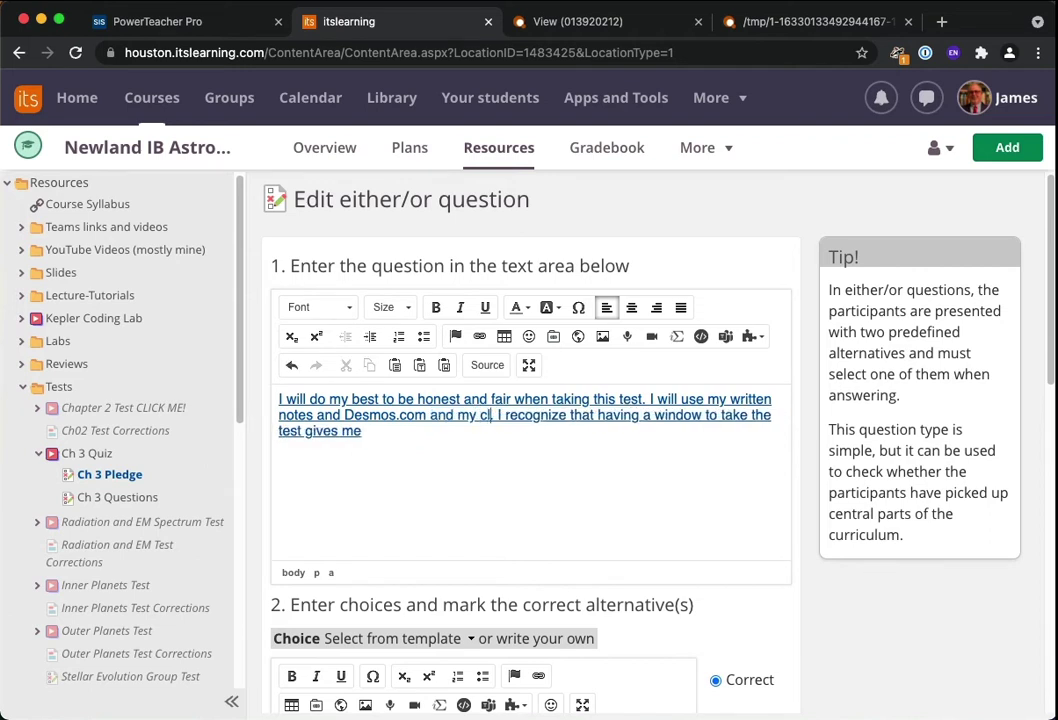
pyautogui.write('mates, but w')
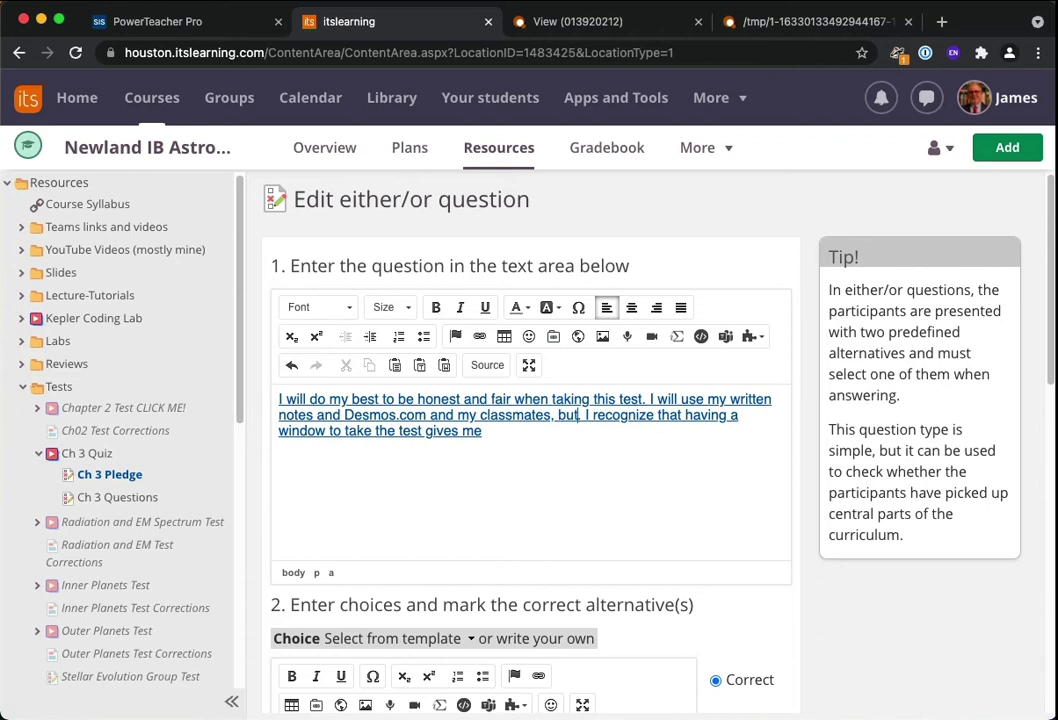
pyautogui.write('ill still ')
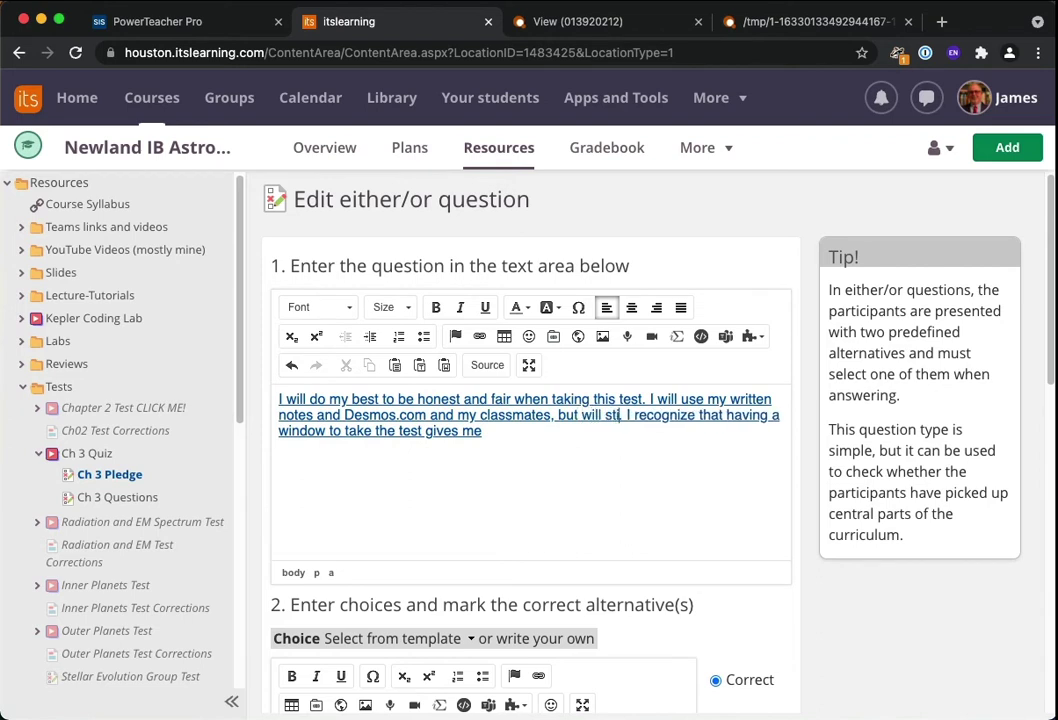
pyautogui.write('be open and ')
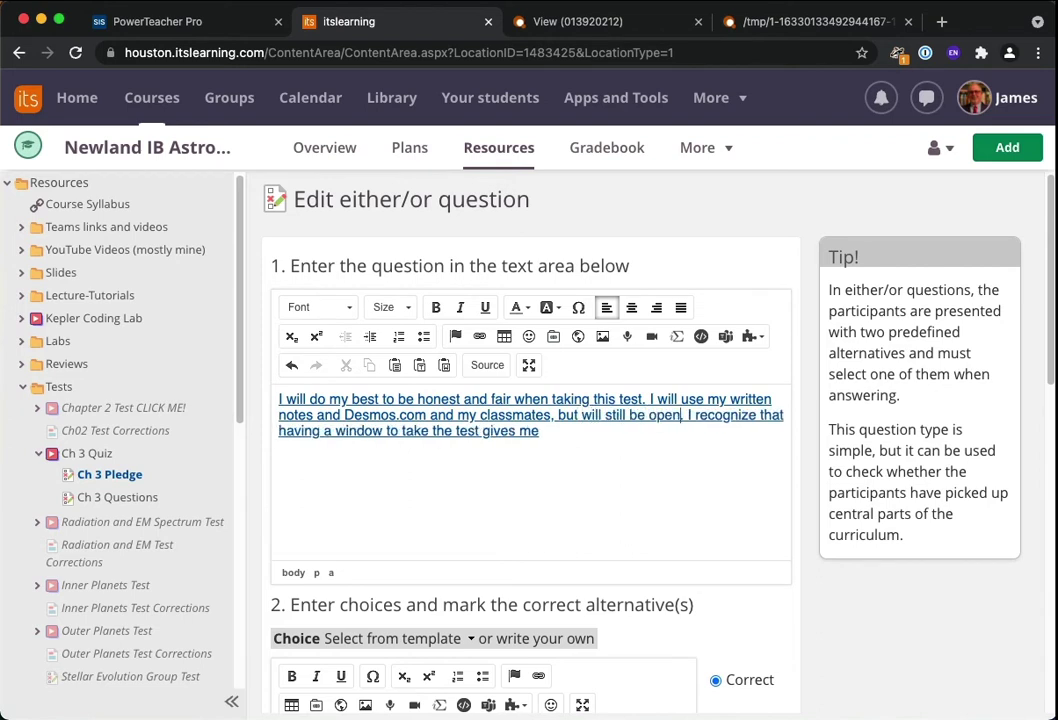
pyautogui.write('clear abo')
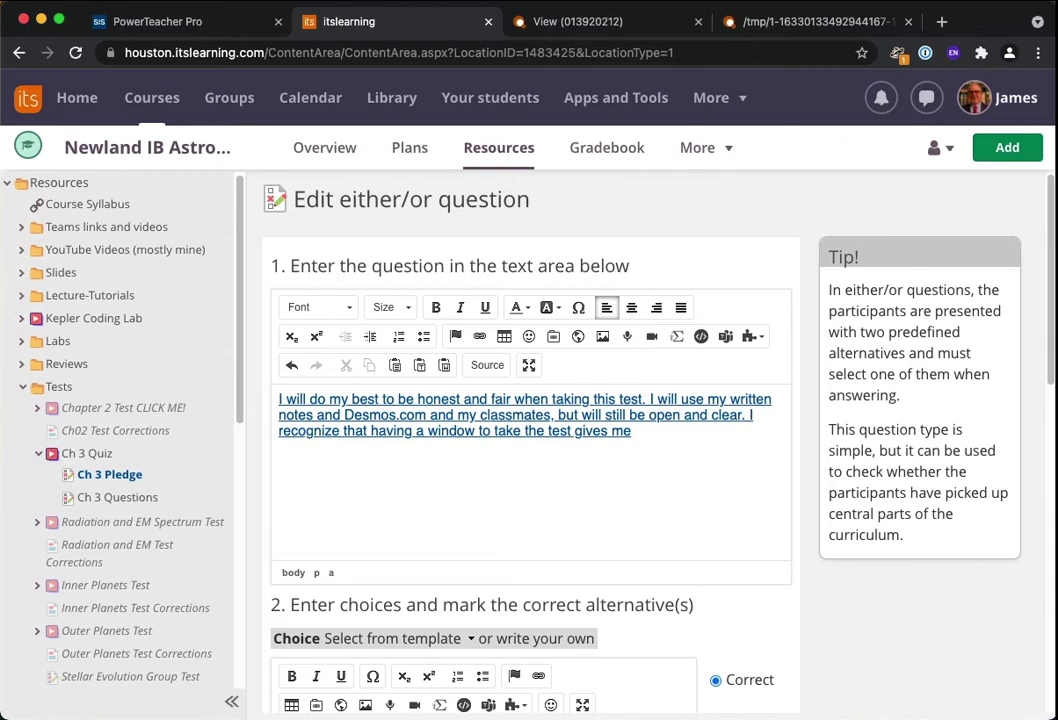
pyautogui.write('ut my work')
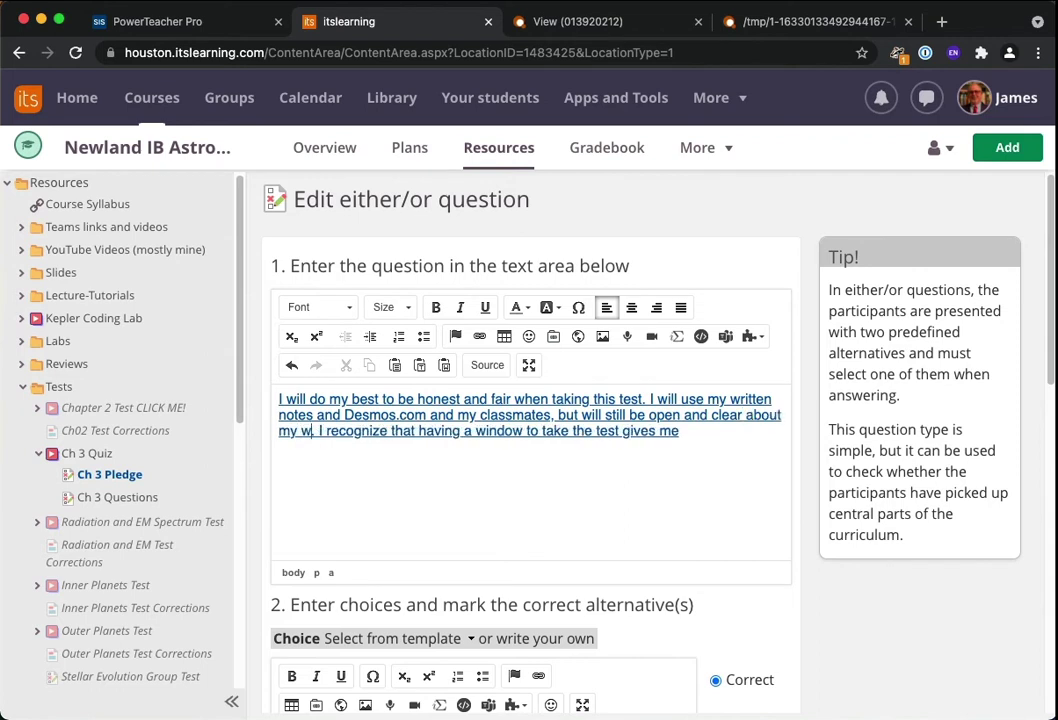
pyautogui.write(' completion.')
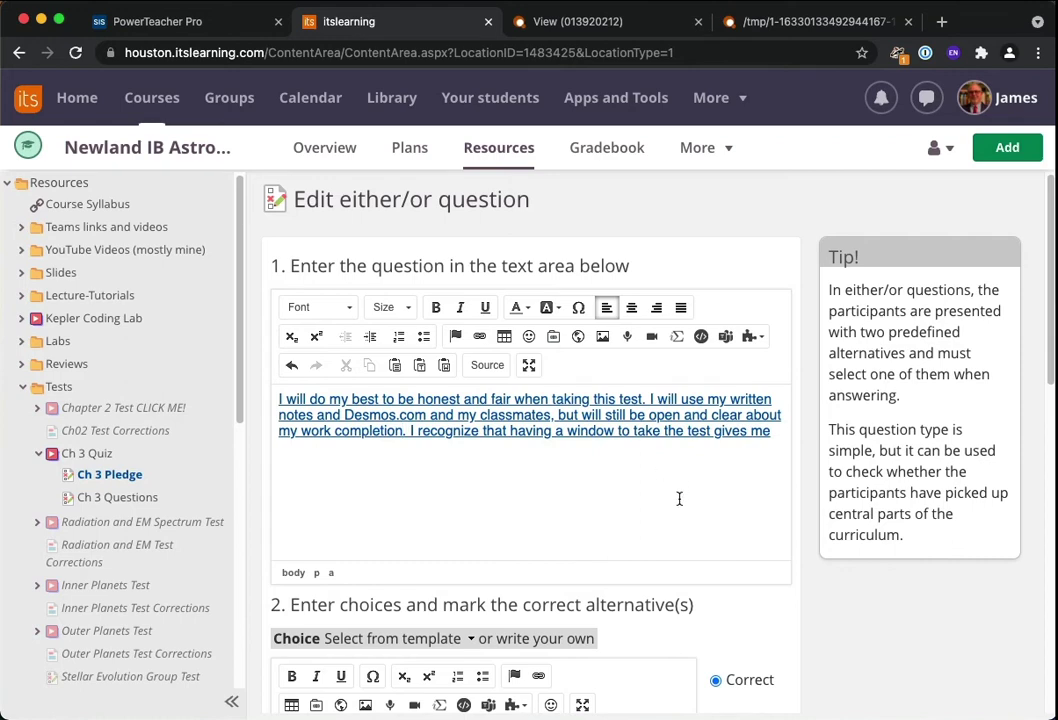
# - End the pledge with a period, delete the unfinished test-window sentence, and save the question
pyautogui.scroll(-5, 680, 500)
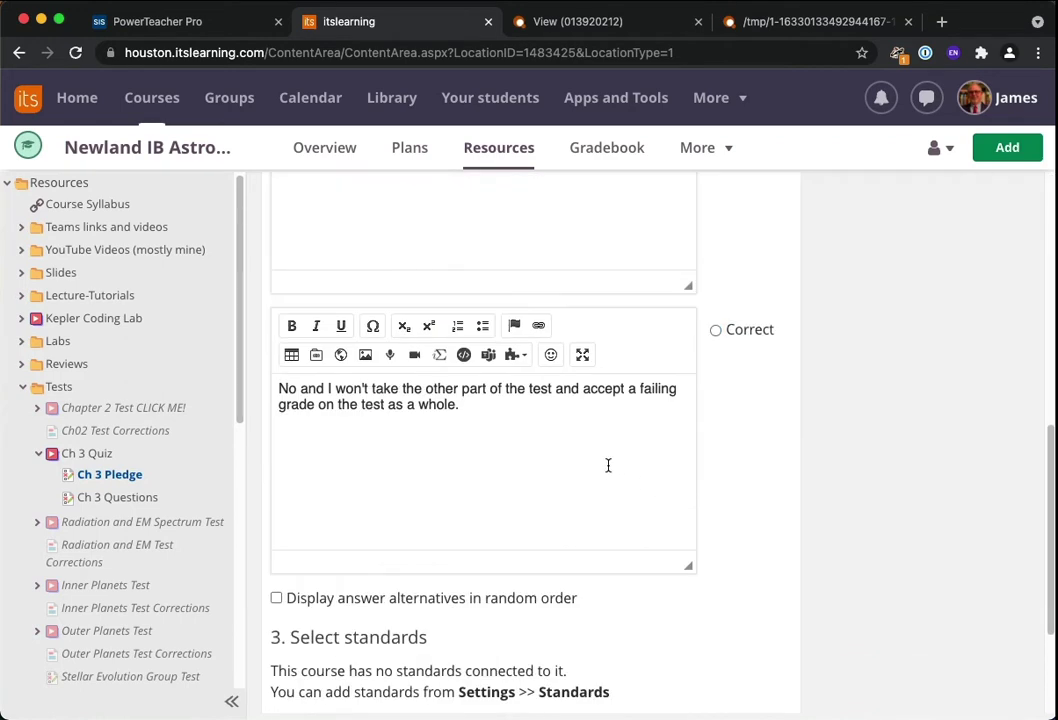
pyautogui.scroll(5, 609, 465)
pyautogui.write('.')
pyautogui.moveTo(408, 431); pyautogui.dragTo(723, 453)
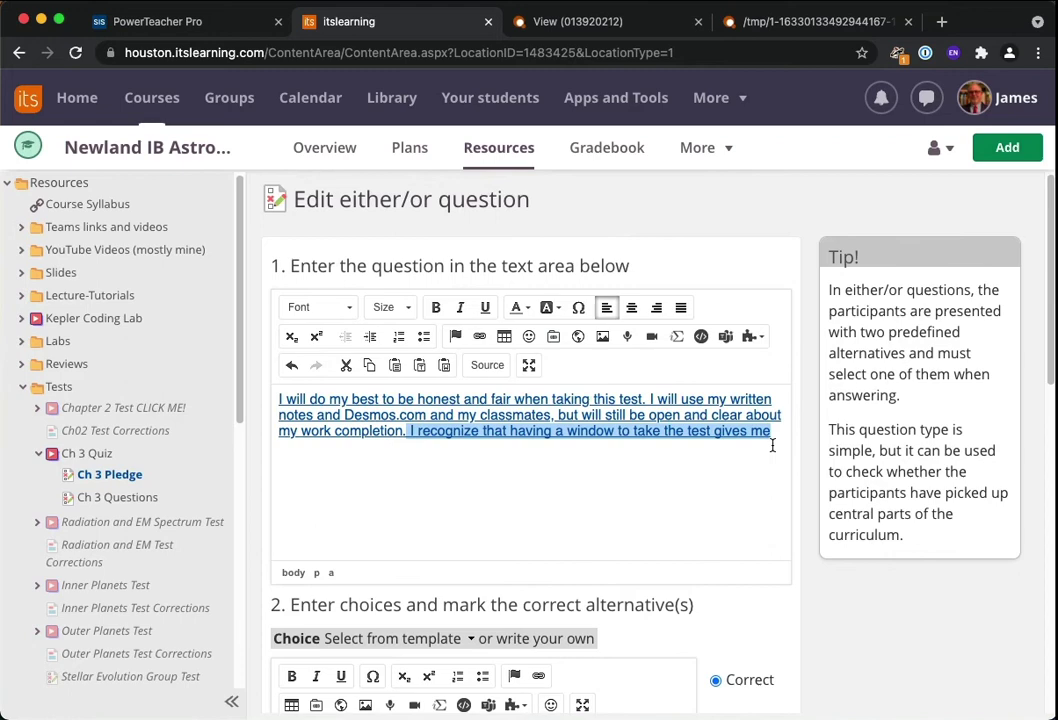
pyautogui.press('BackSpace')
pyautogui.scroll(-10, 838, 491)
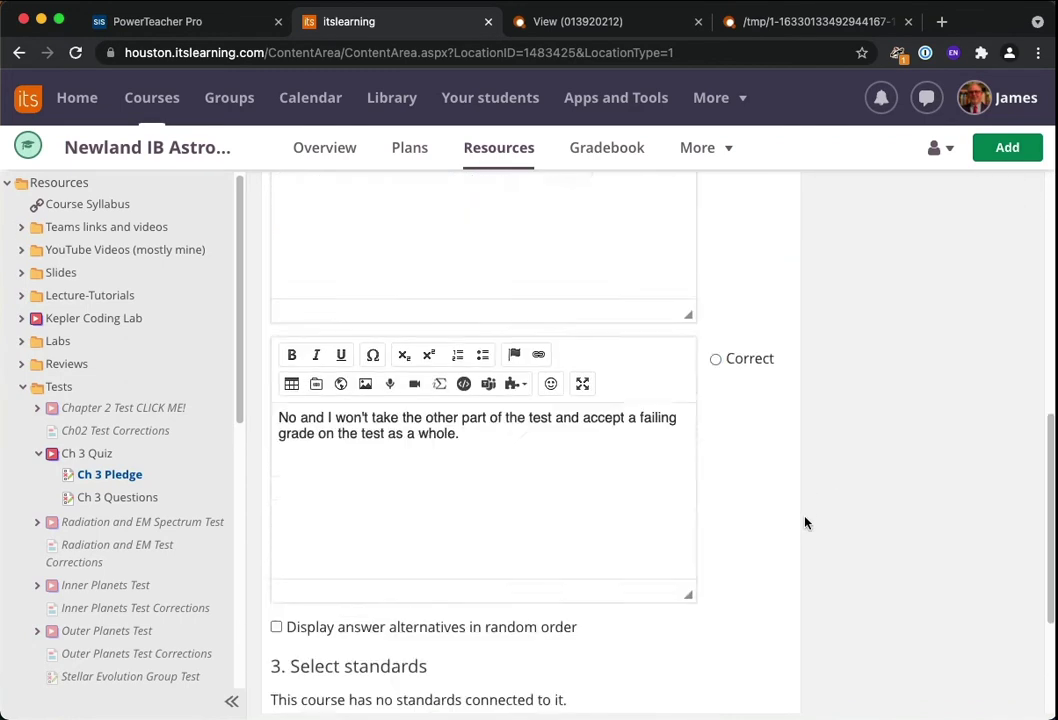
pyautogui.click(307, 638)
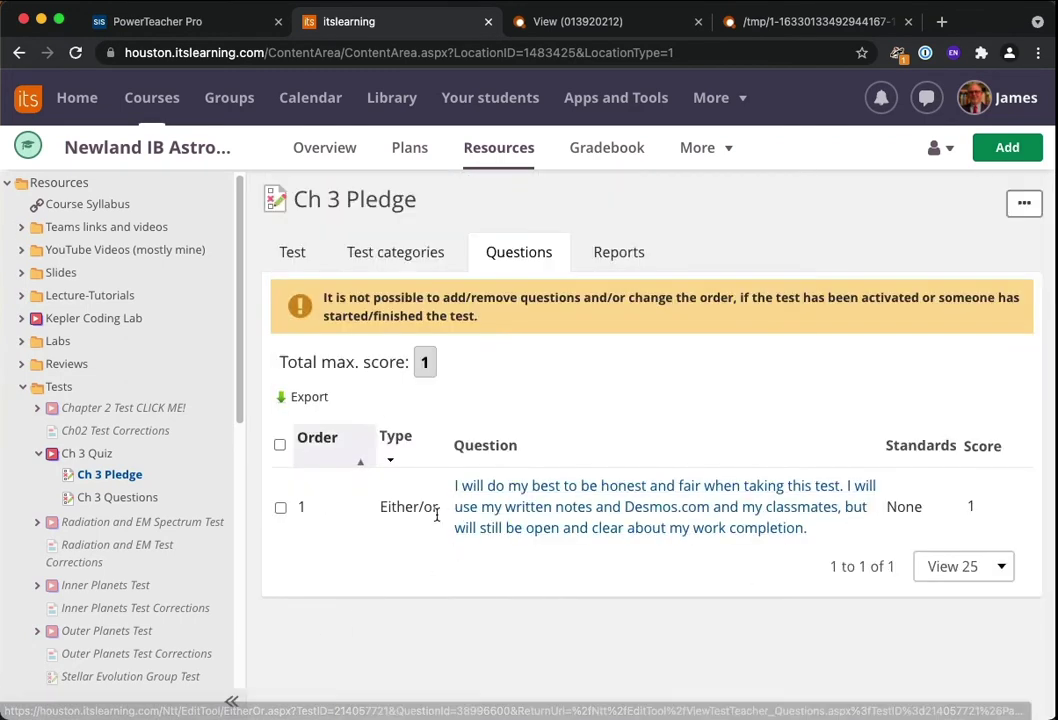
# - Open the Ch 3 Questions test from the sidebar and continue its review at Question 1
pyautogui.click(108, 478)
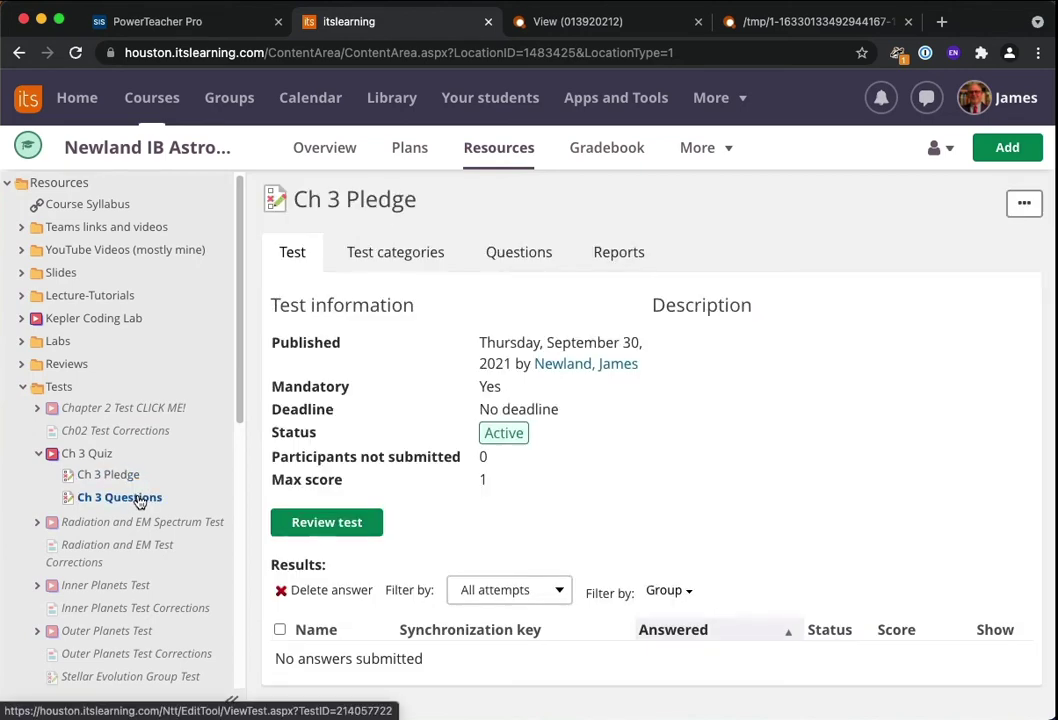
pyautogui.click(141, 502)
pyautogui.scroll(-1, 577, 537)
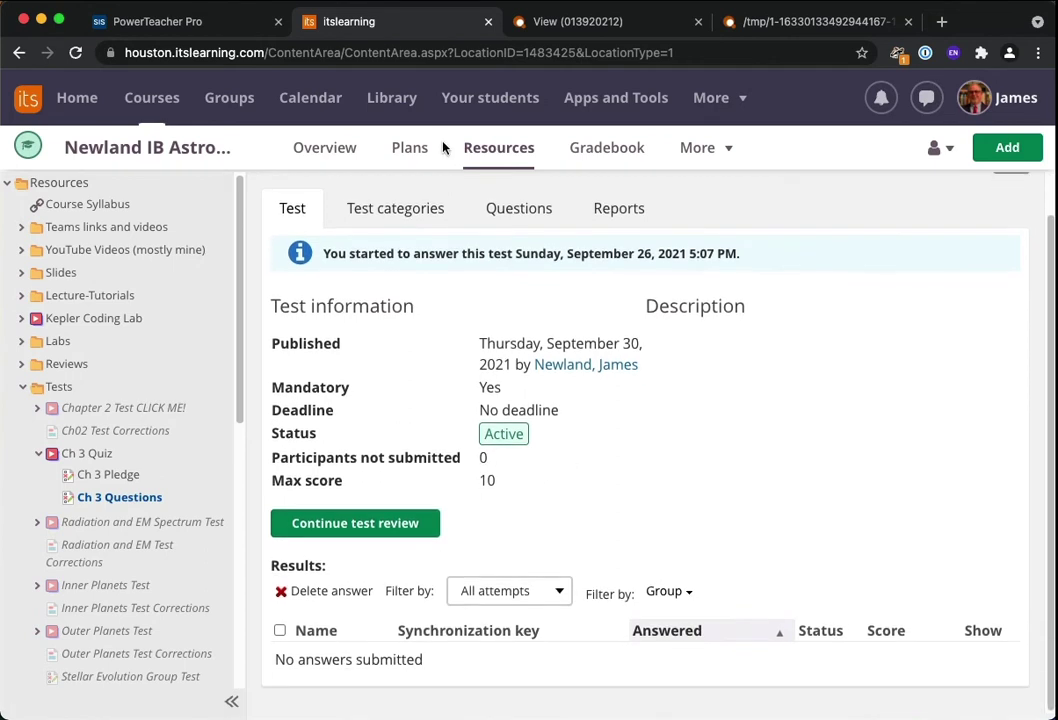
pyautogui.click(362, 522)
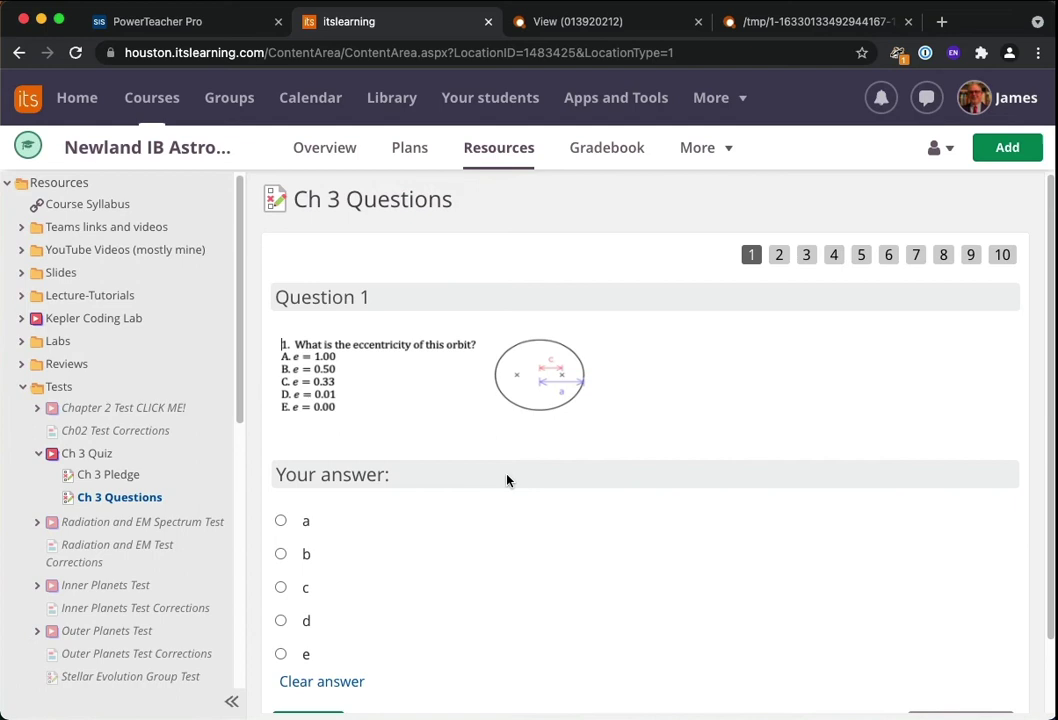
# - Page through Ch 3 Questions 2 to 10, ending on the New Horizons escape velocity question
pyautogui.click(780, 255)
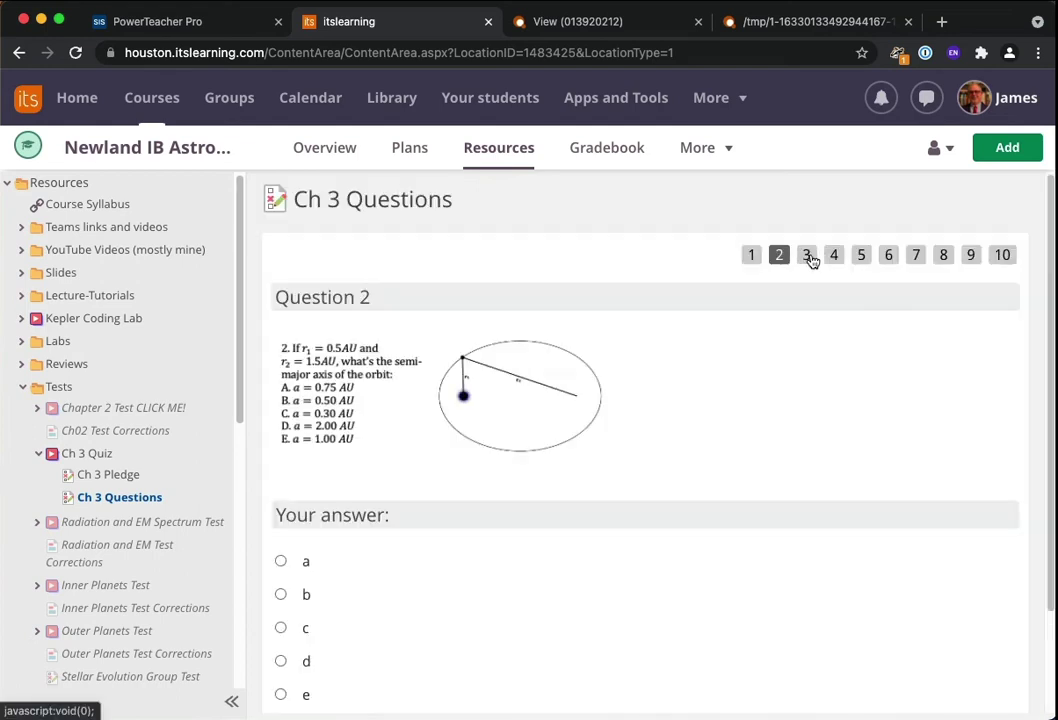
pyautogui.click(811, 259)
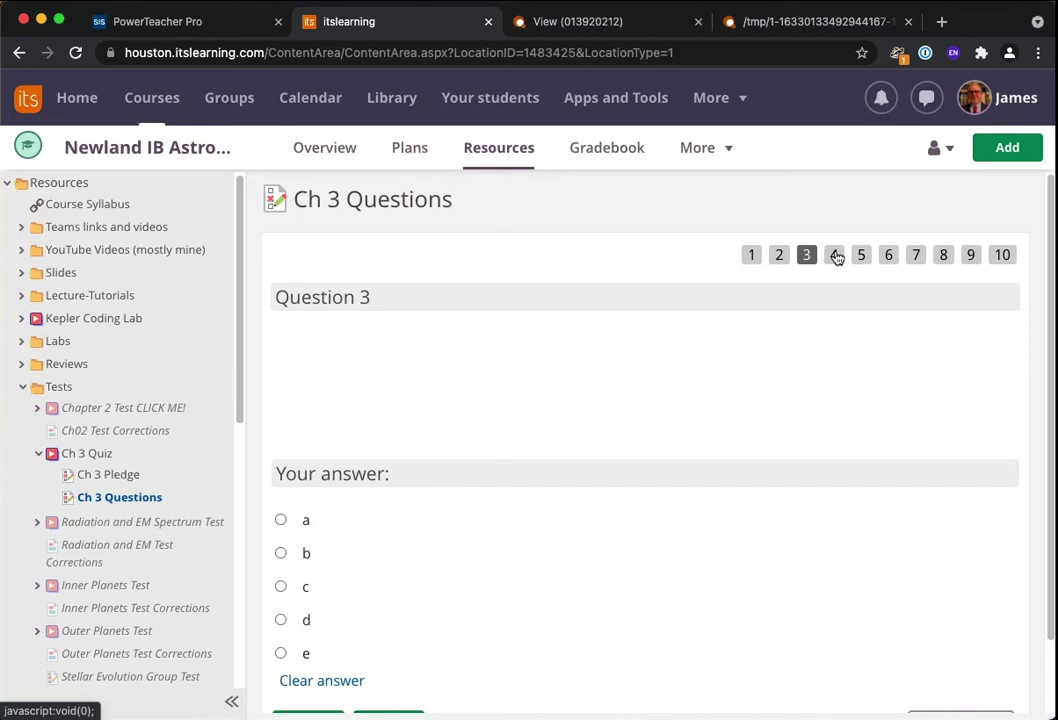
pyautogui.click(852, 259)
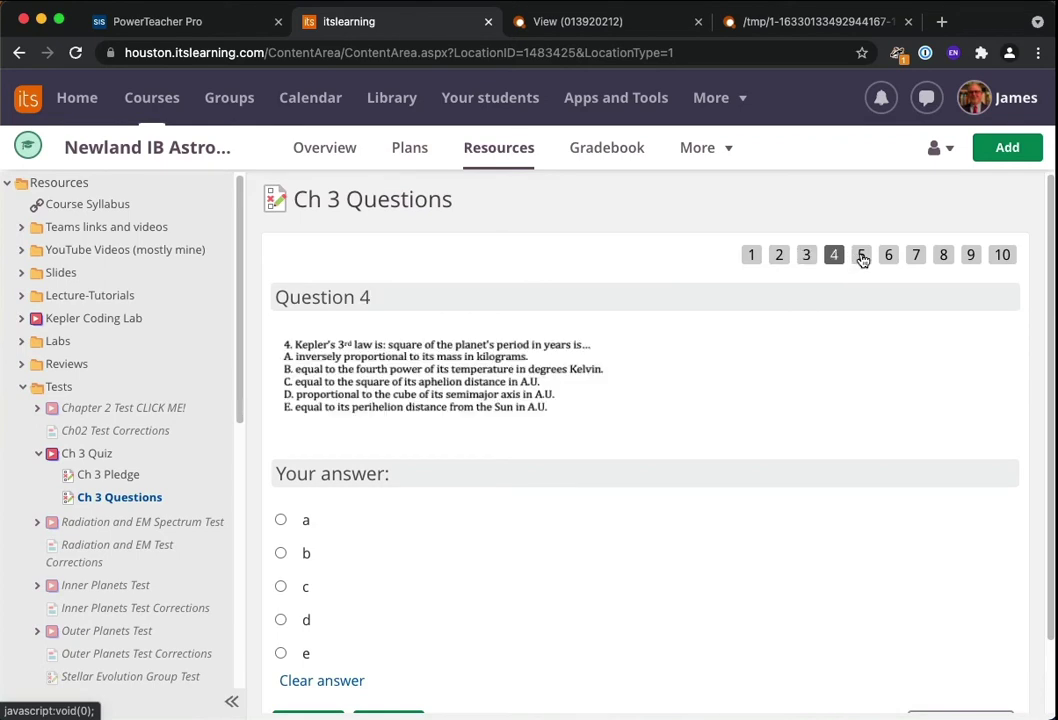
pyautogui.click(862, 256)
pyautogui.click(889, 258)
pyautogui.click(917, 258)
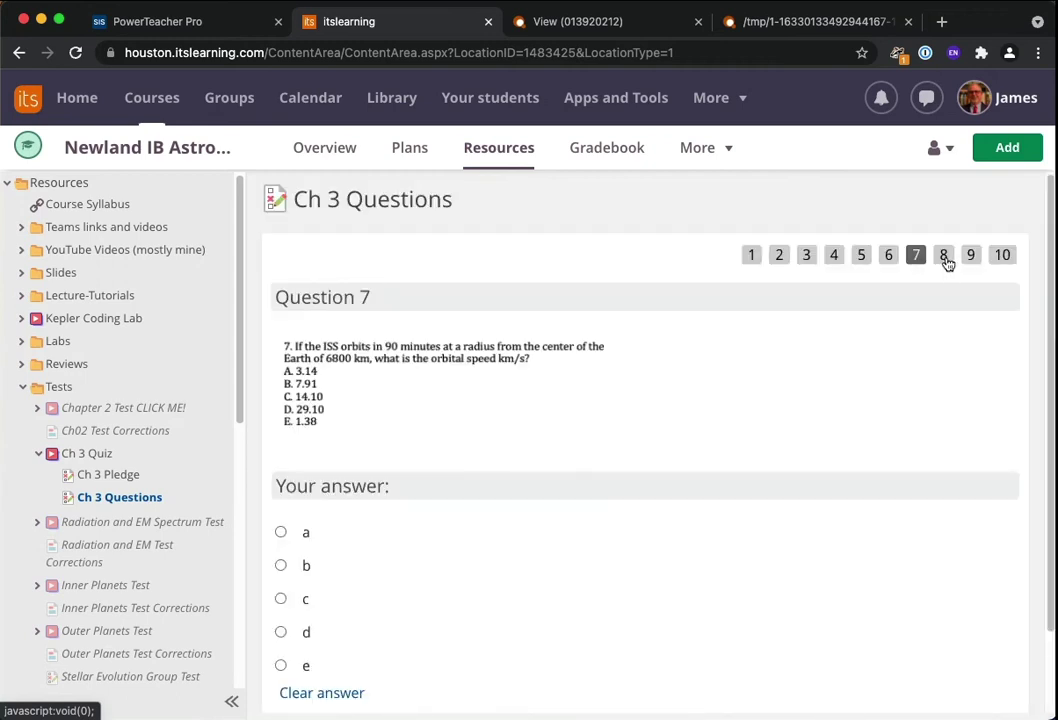
pyautogui.click(945, 258)
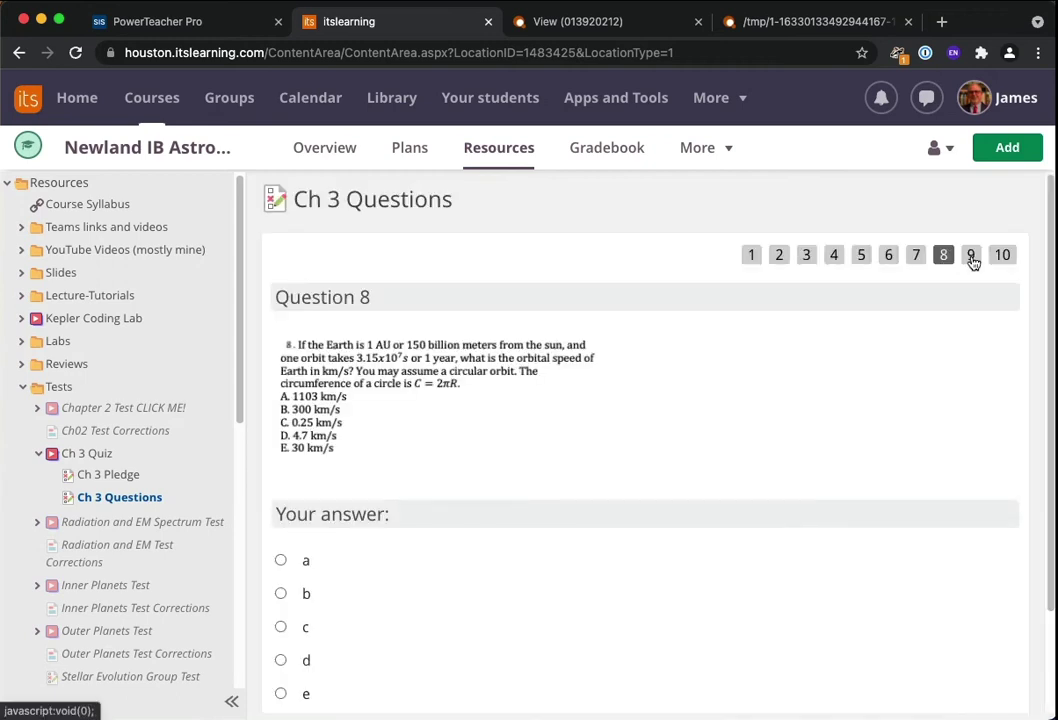
pyautogui.click(973, 259)
pyautogui.click(1001, 258)
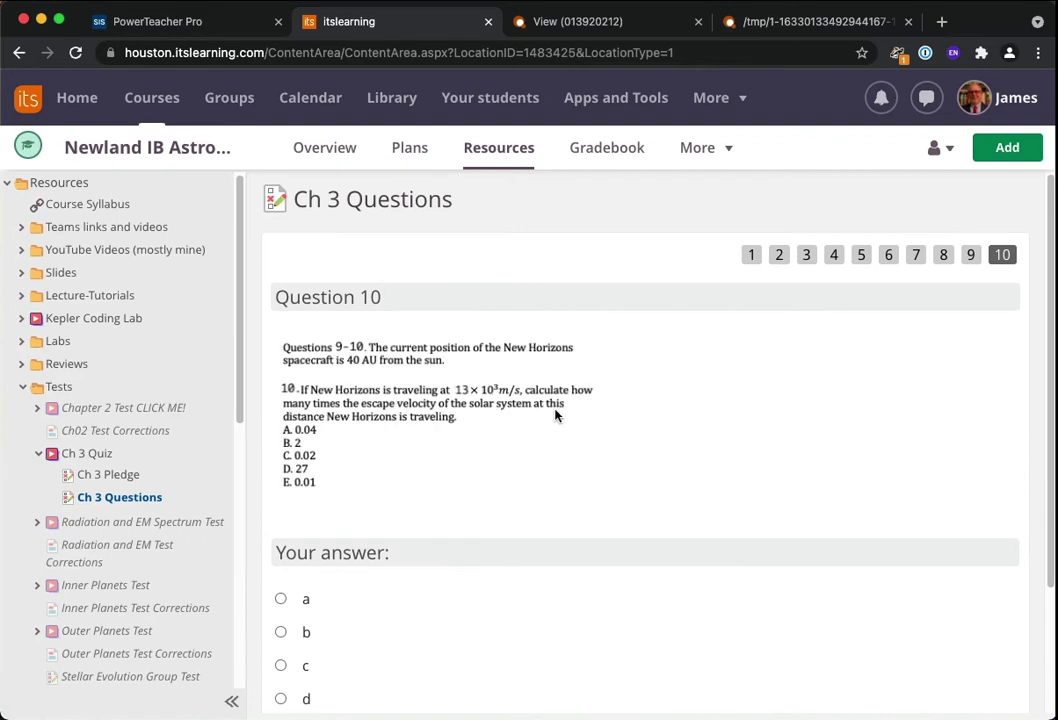